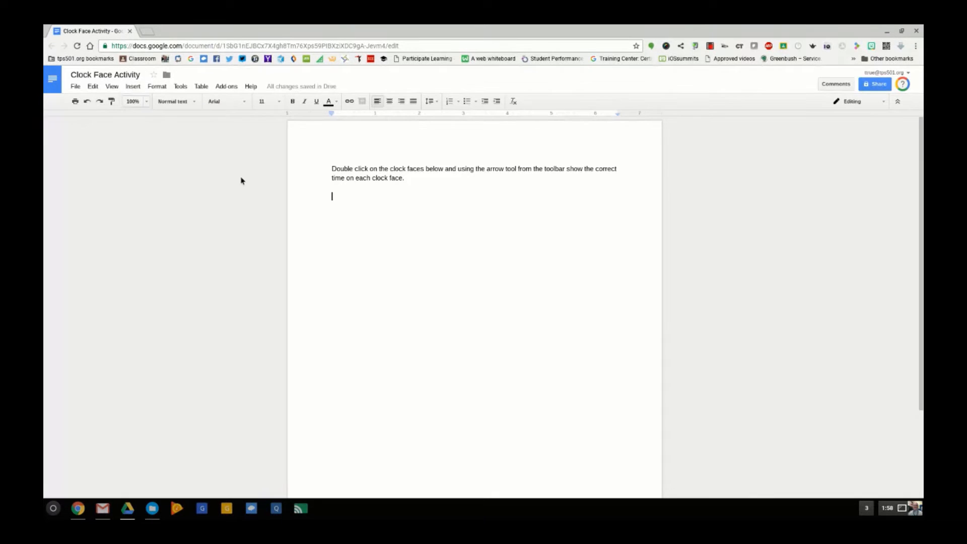
Step: Insert a new drawing into the document below the instruction text
left_click(134, 87)
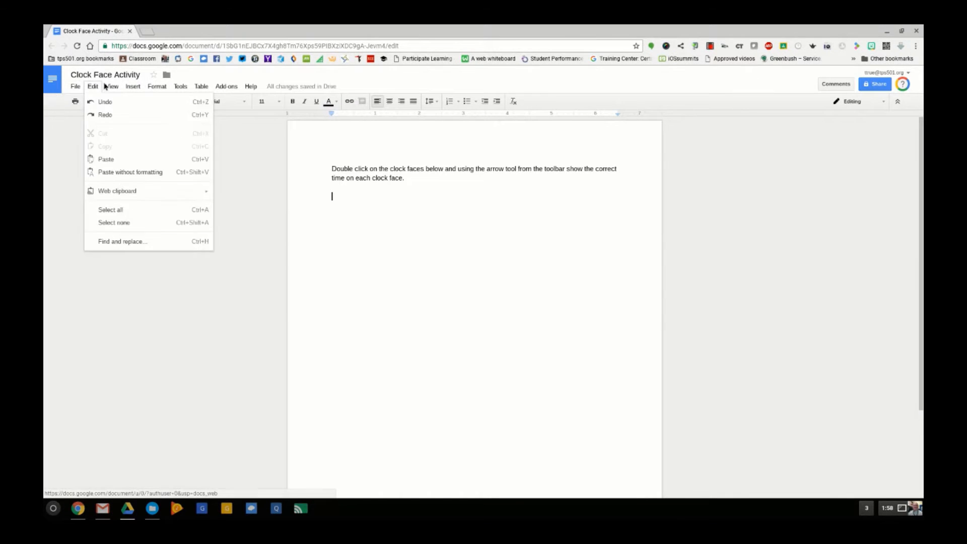
mouse_move(134, 92)
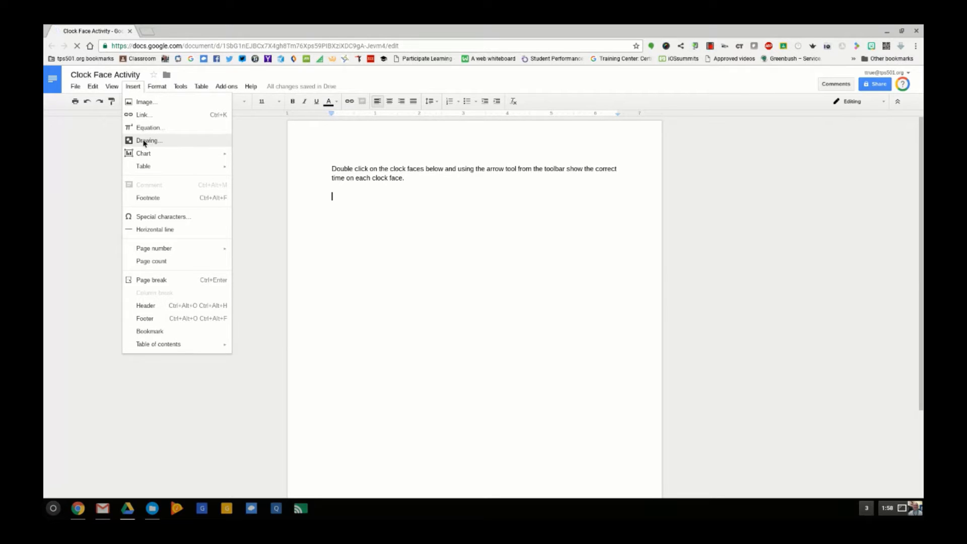
left_click(147, 143)
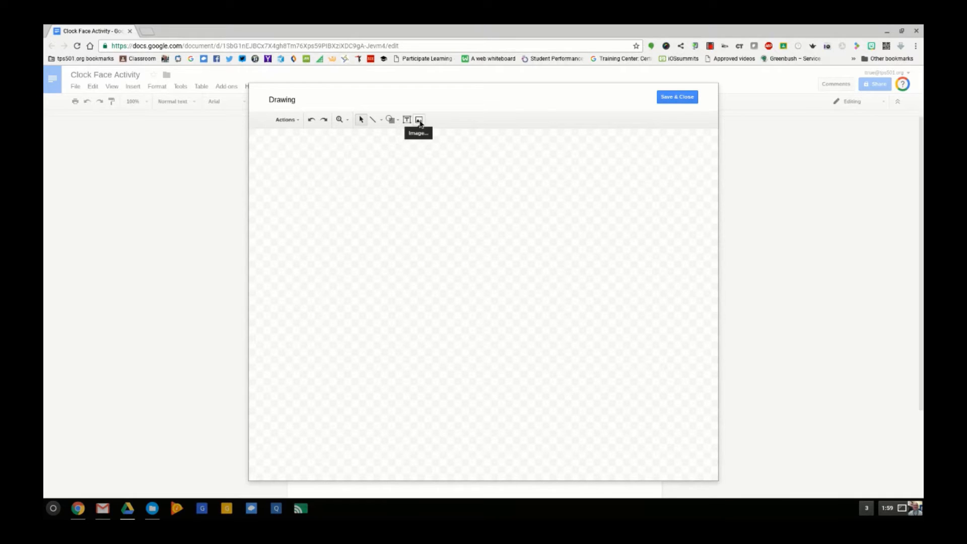
Step: Search the web for a "blank clock face" image and insert the outlined face with numbers 1 to 12 and no hands
left_click(419, 121)
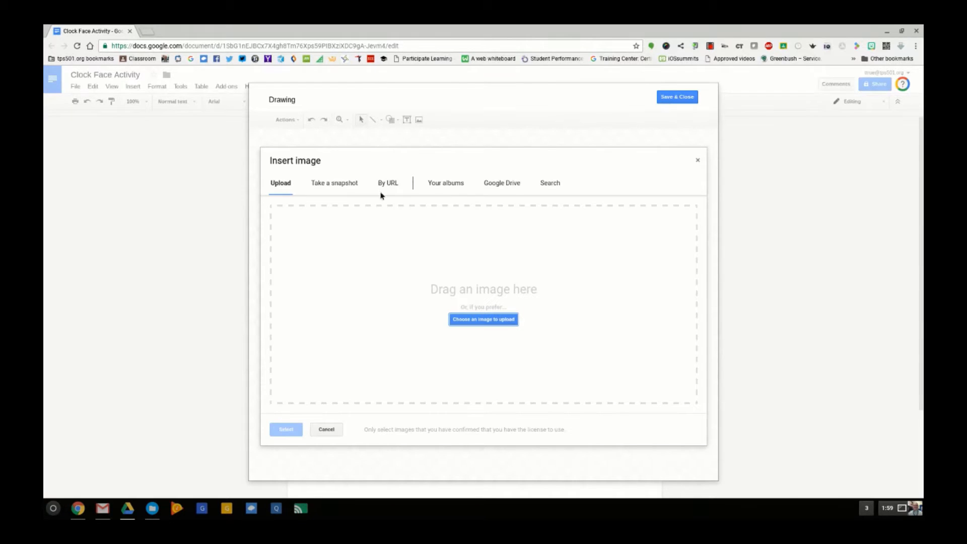
left_click(550, 184)
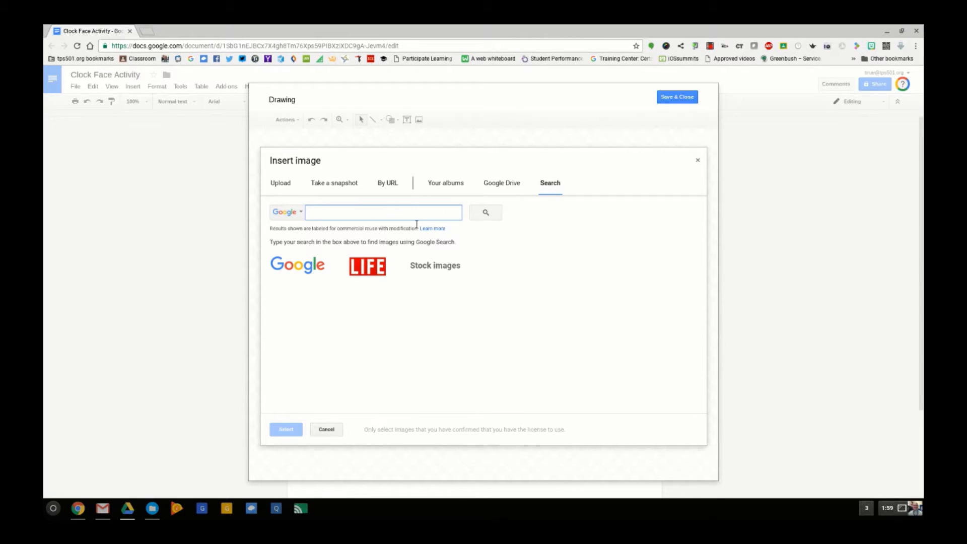
type("blank clock face")
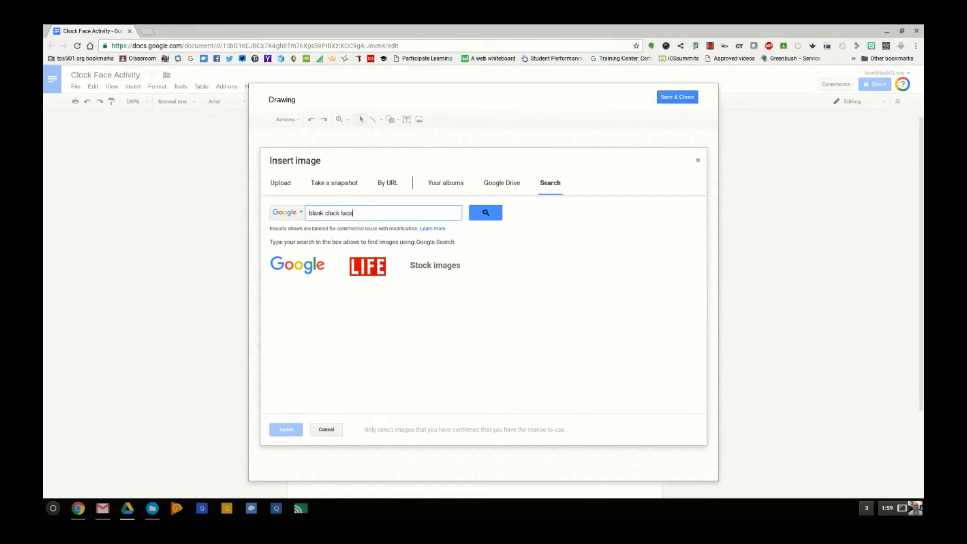
key("Return")
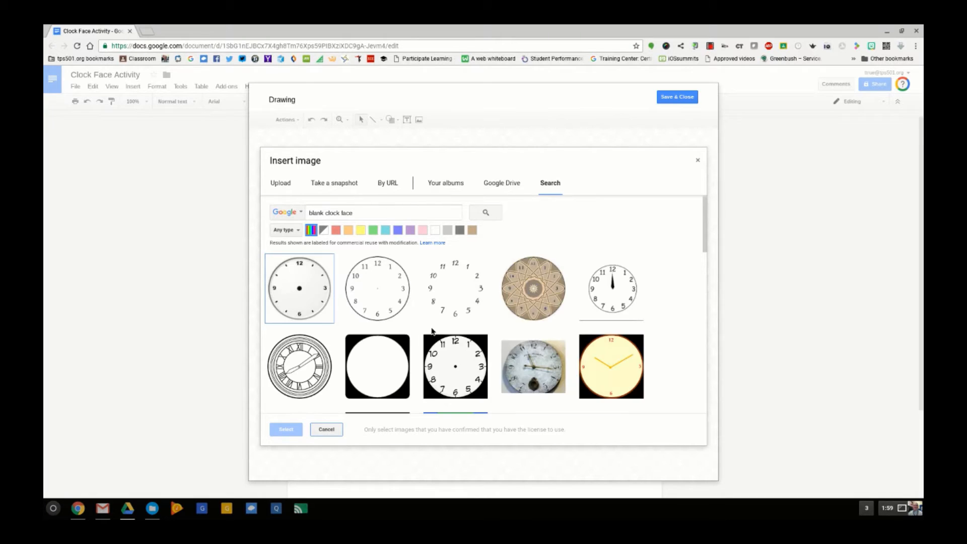
left_click(397, 289)
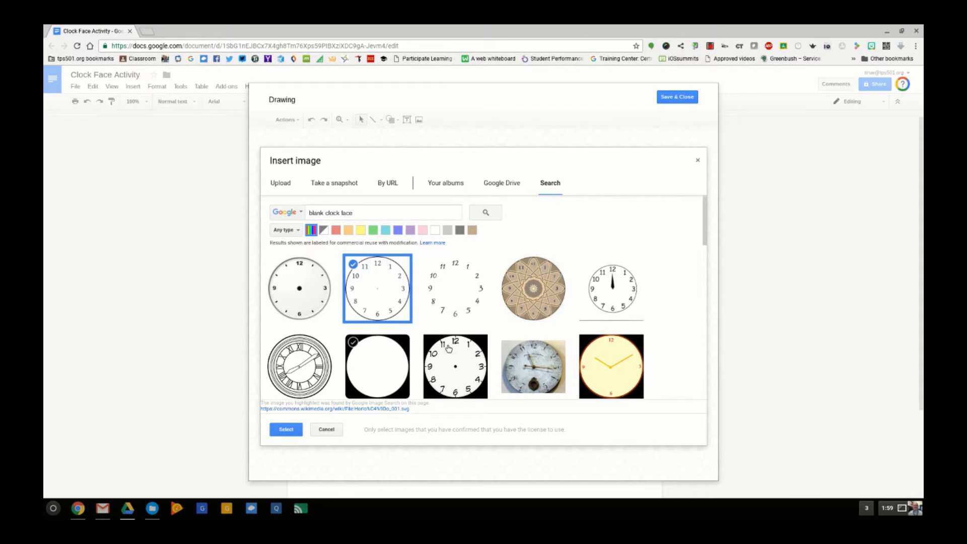
scroll(448, 347, "down", 1)
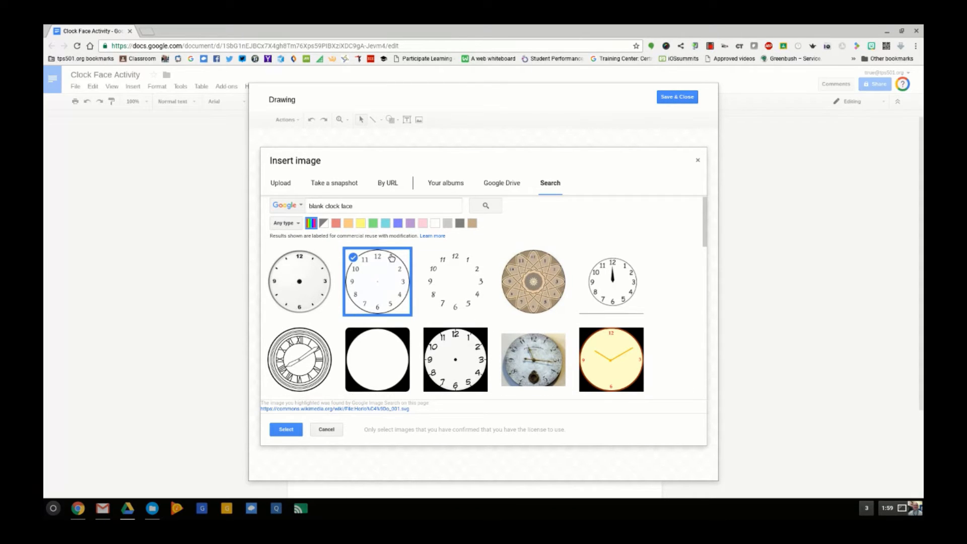
left_click(295, 433)
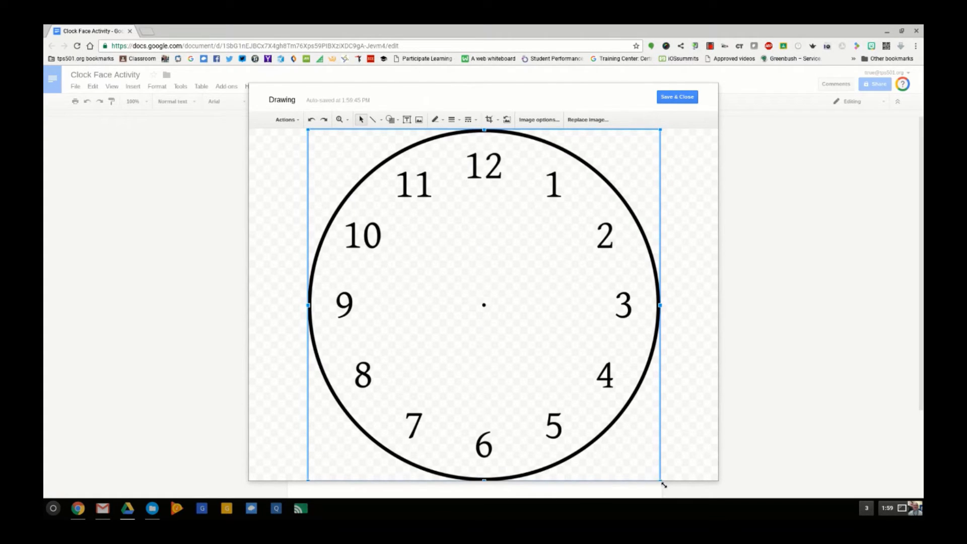
Step: Shrink the clock face to roughly a quarter of its size and place it in the canvas's upper-left corner
left_click_drag(662, 483, 402, 225)
mouse_move(363, 192)
left_mouse_down()
mouse_move(334, 210)
mouse_move(336, 199)
mouse_move(358, 199)
mouse_move(348, 199)
left_mouse_up()
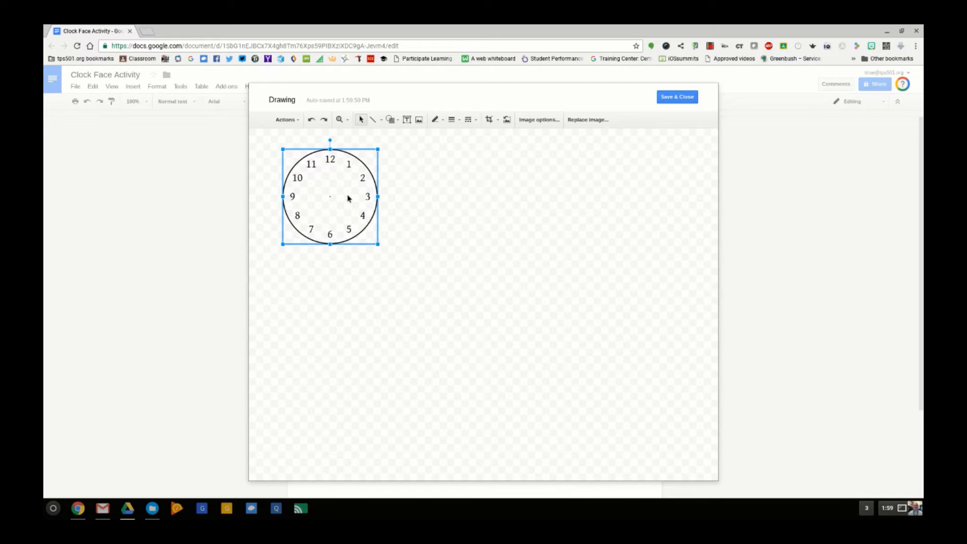
Step: Duplicate the clock face twice and align the copies in an evenly spaced horizontal row of three clocks
right_click(347, 196)
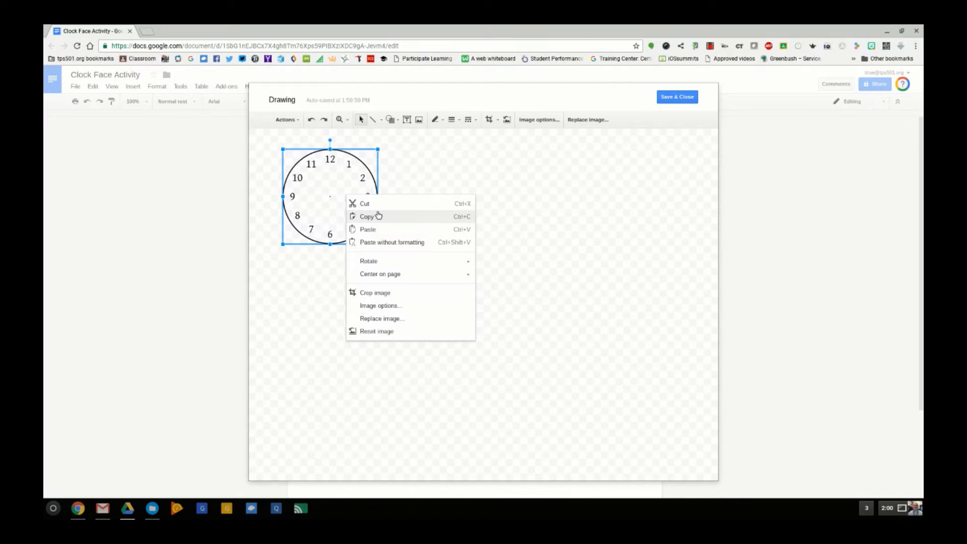
left_click(424, 169)
key("ctrl+v")
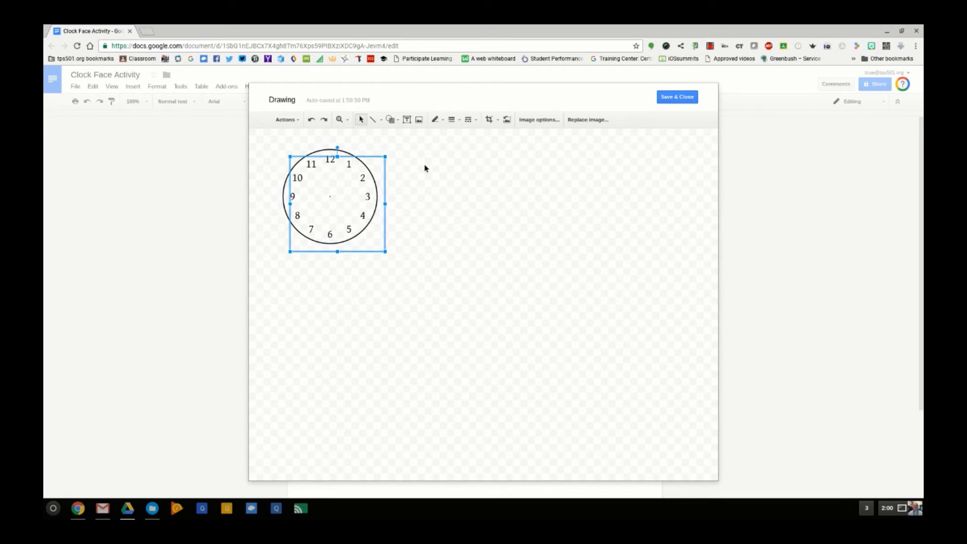
left_click_drag(358, 218, 486, 219)
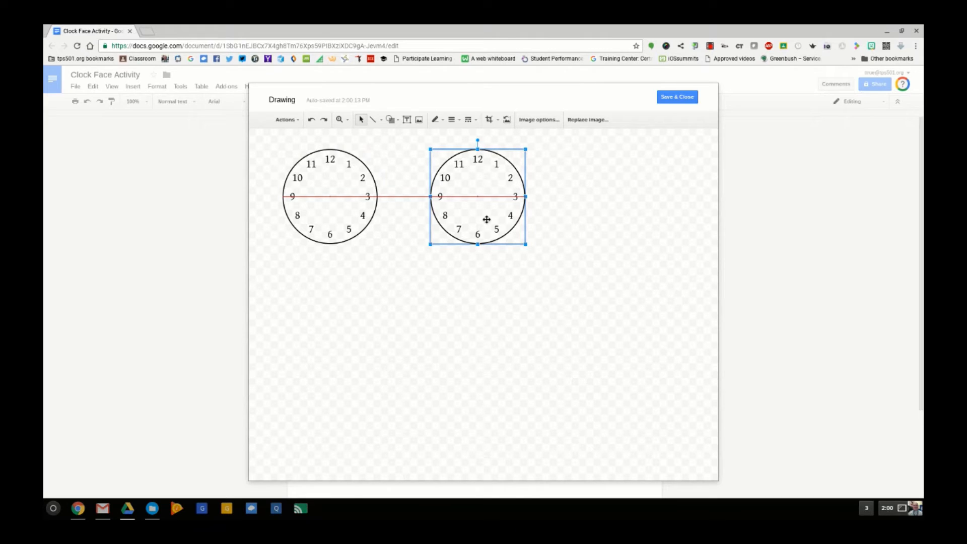
left_click_drag(486, 220, 484, 219)
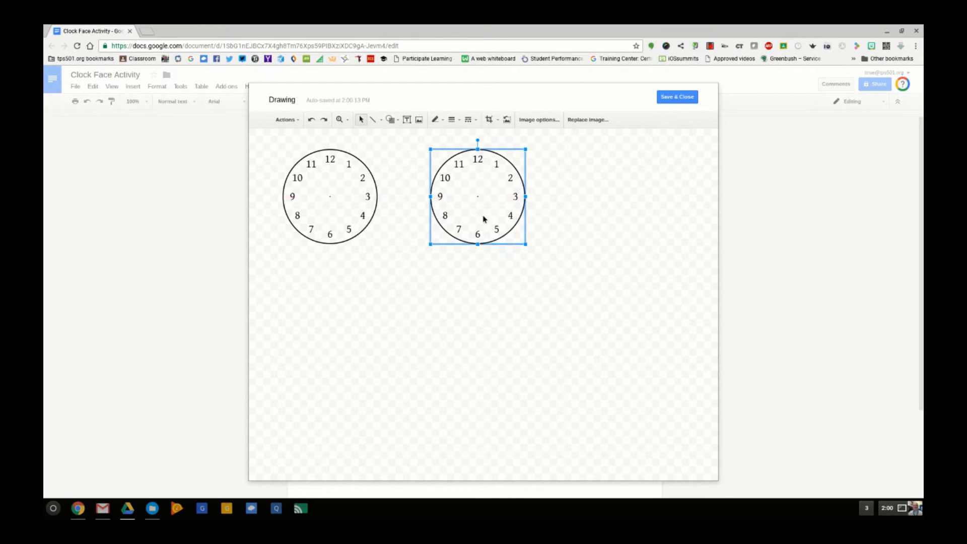
key("ctrl+v")
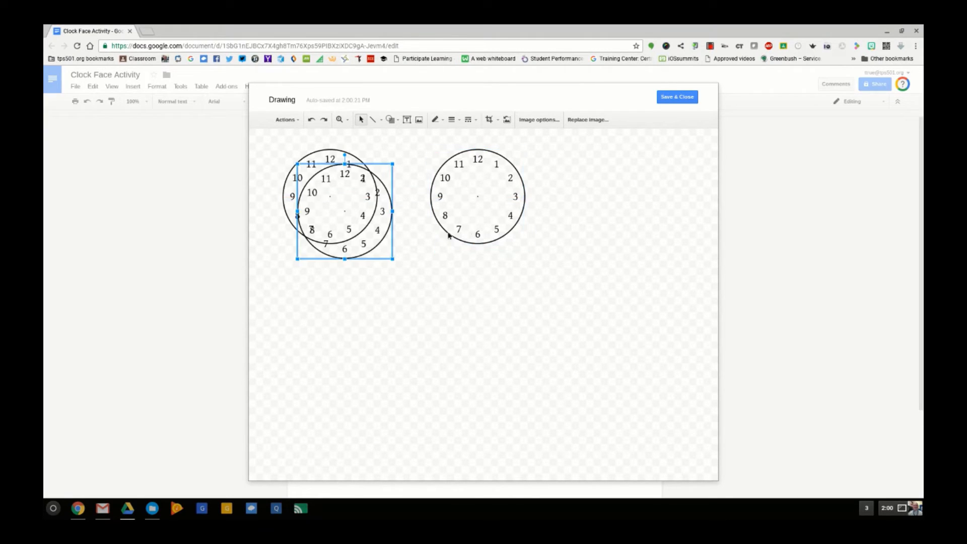
left_click_drag(375, 245, 658, 227)
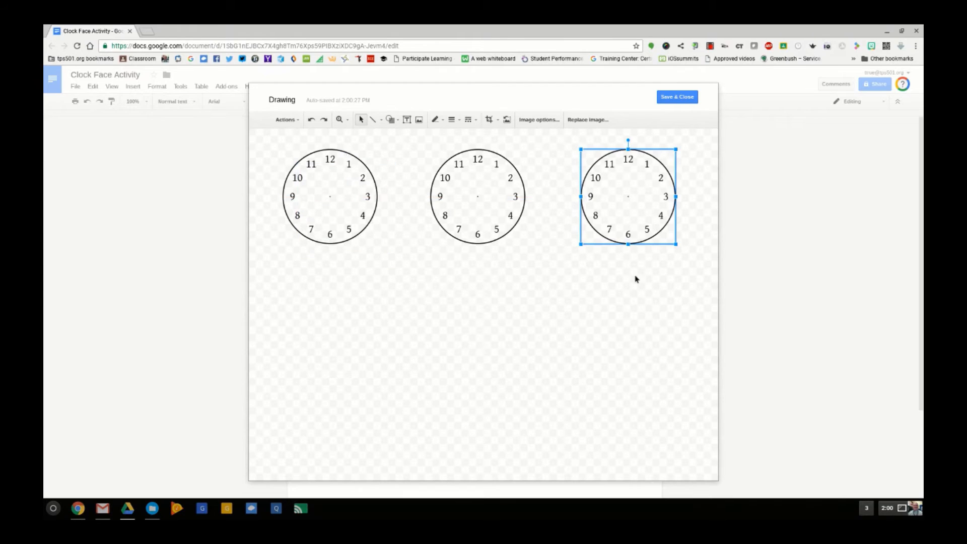
left_click(634, 283)
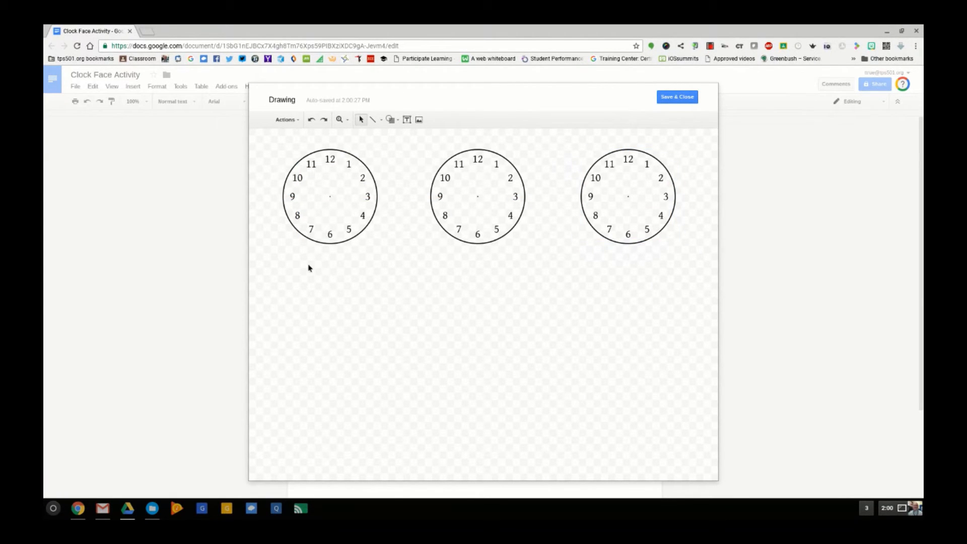
Step: Add a text label reading 12:15 and center it directly below the first clock face
left_click(408, 124)
left_click_drag(309, 253, 362, 275)
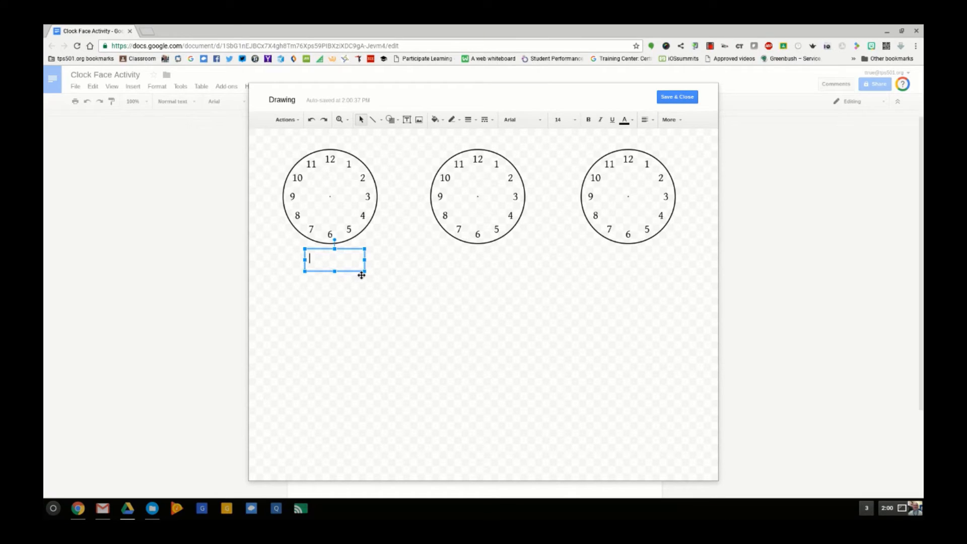
type("12:15")
left_click_drag(314, 303, 297, 268)
left_click(327, 253)
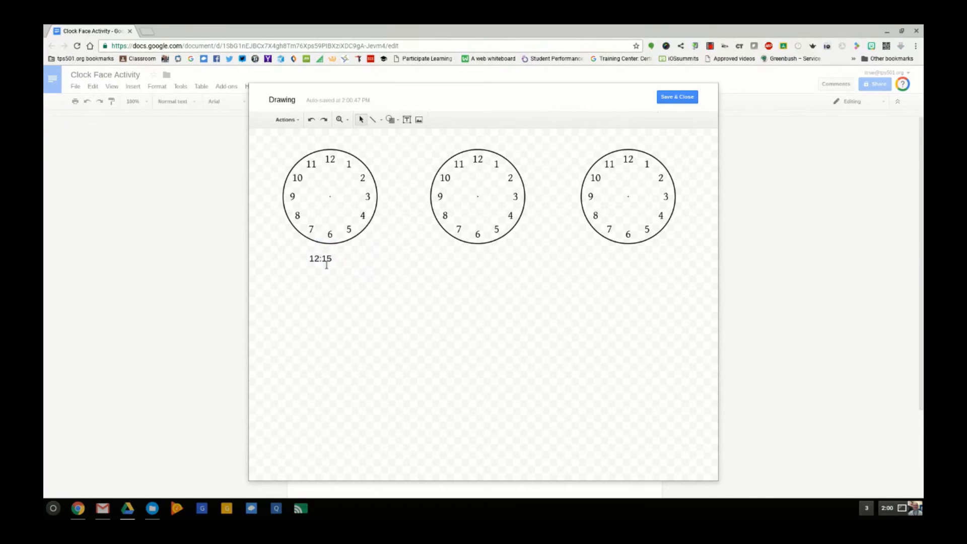
left_click(325, 262)
left_click_drag(332, 253, 343, 254)
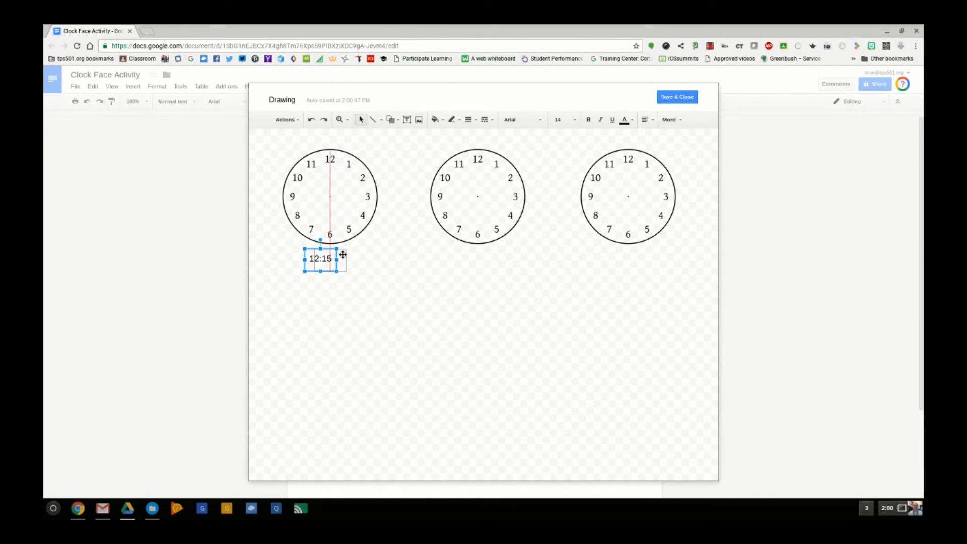
left_click_drag(342, 254, 343, 254)
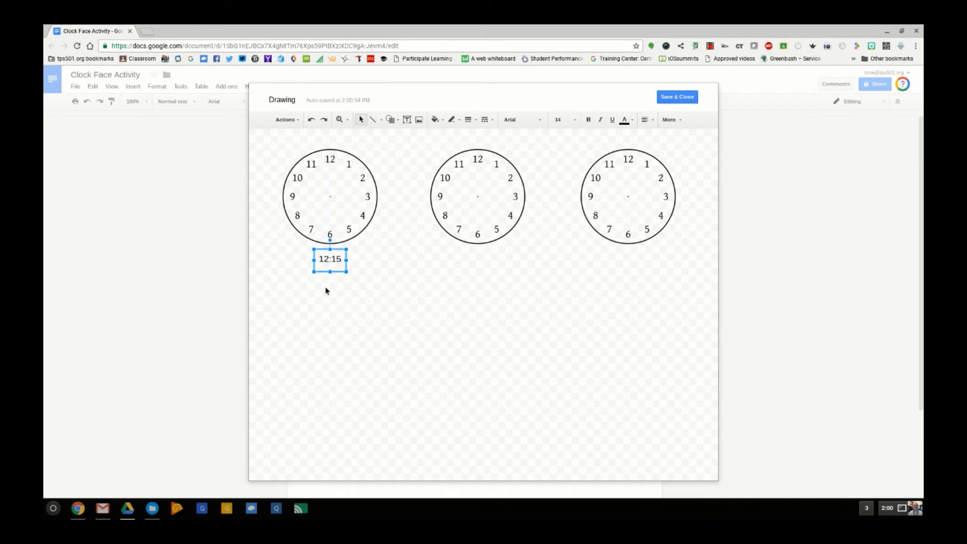
Step: Place a copy of the time label centered below the second clock face and change its text to 1:30
left_click_drag(351, 281, 474, 266)
type("1:30")
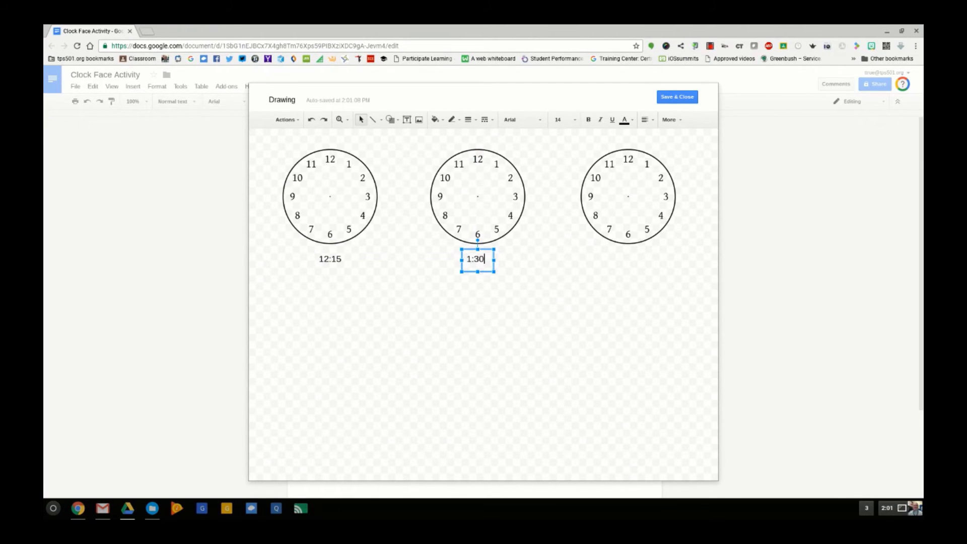
left_click(538, 282)
Step: Paste another time label centered below the third clock face and change its text to 4:40
key("ctrl+v")
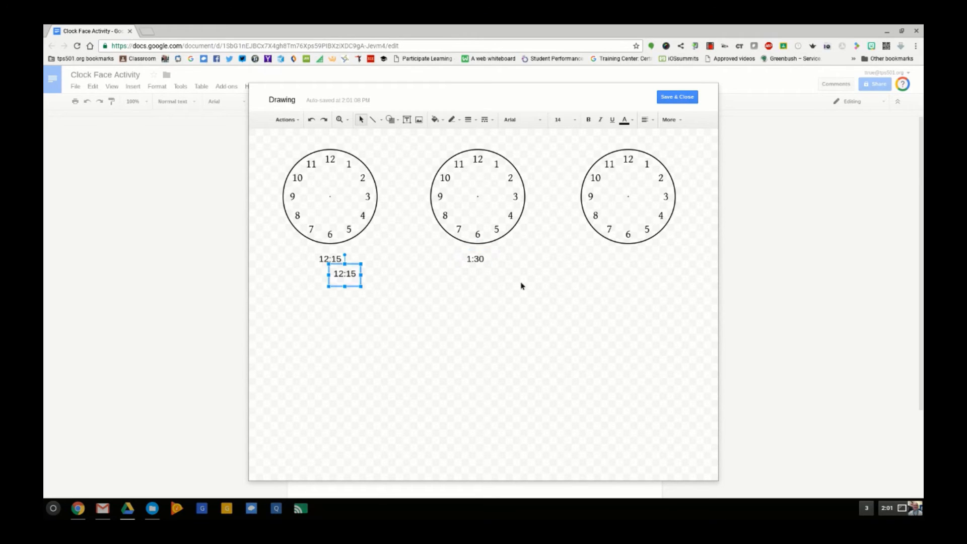
left_click_drag(361, 267, 643, 253)
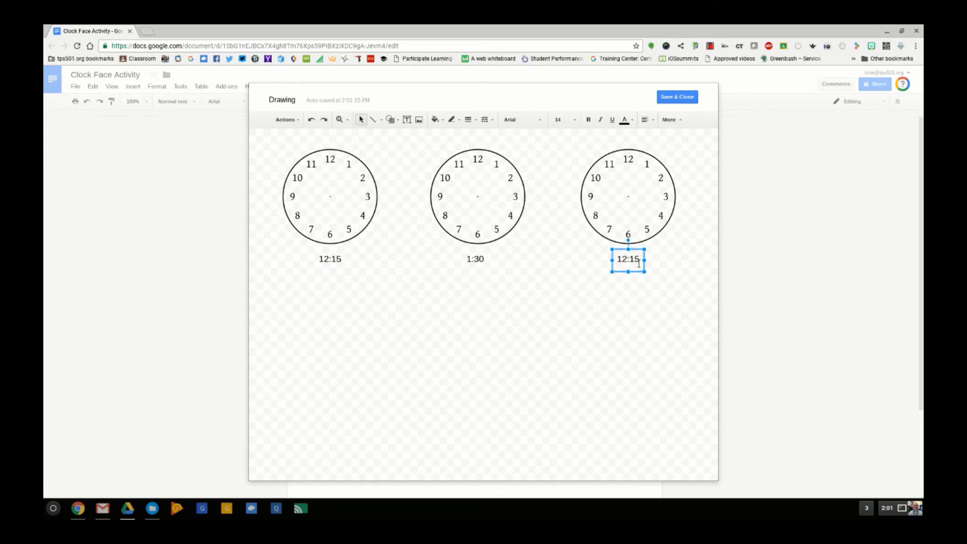
left_click(638, 263)
key("ctrl+a")
type("4:40")
left_click(514, 352)
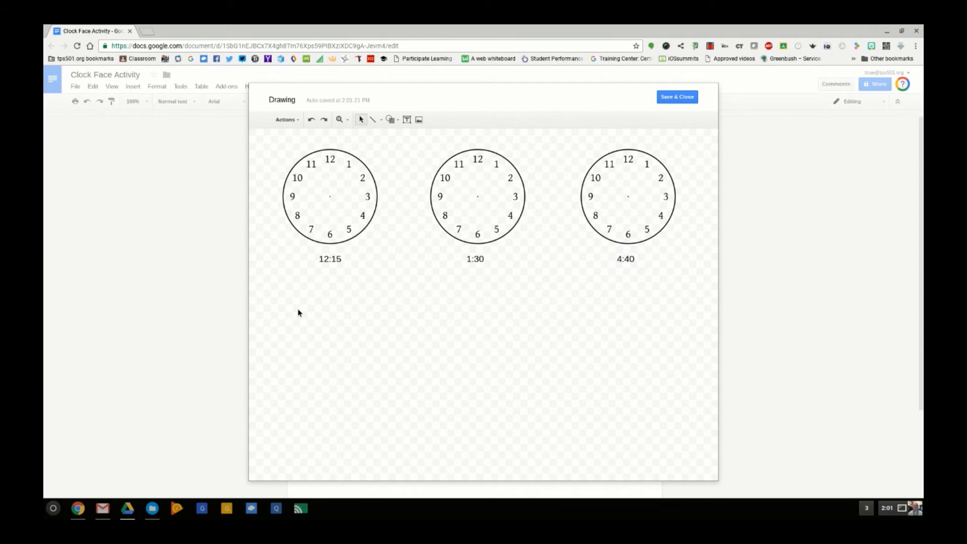
Step: Group all three clock faces with their time labels and save the drawing into the document
key("ctrl+a")
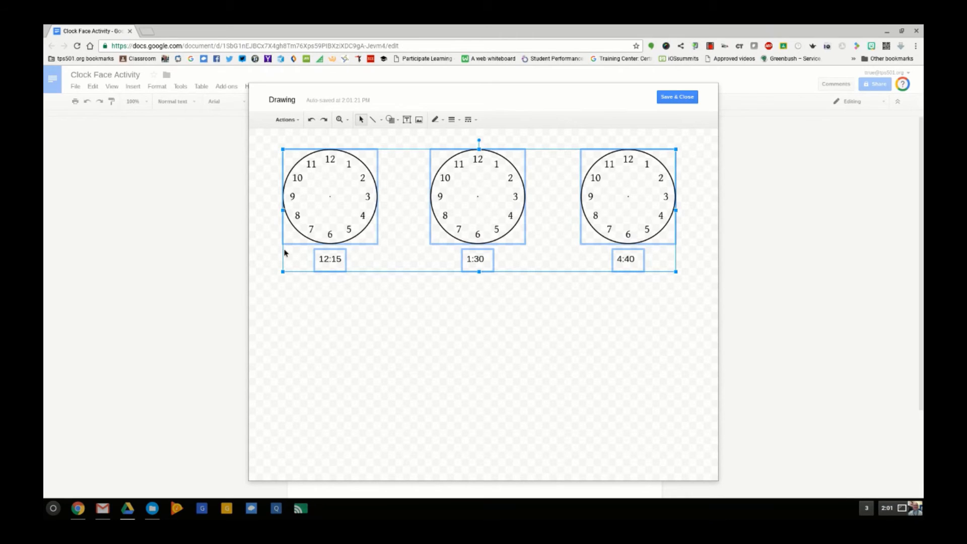
left_click(287, 119)
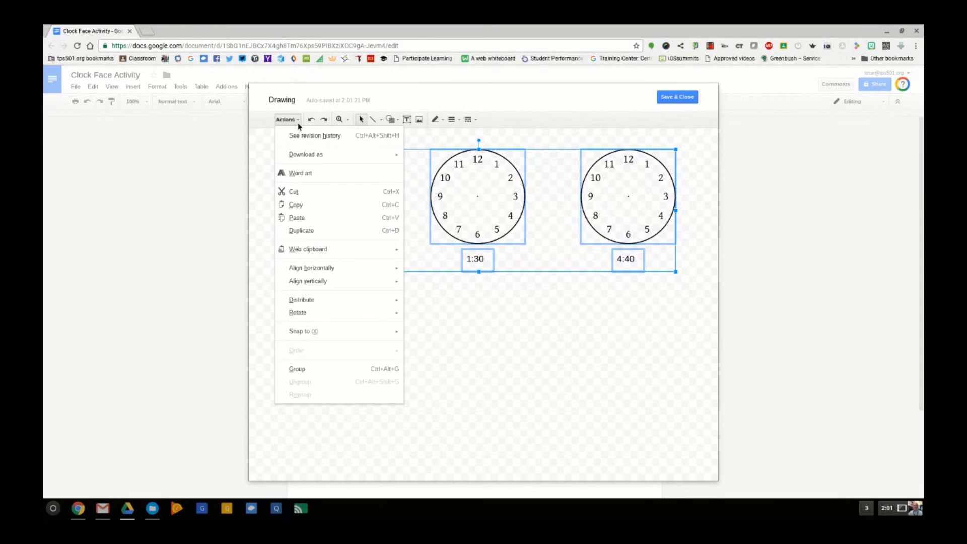
left_click(297, 369)
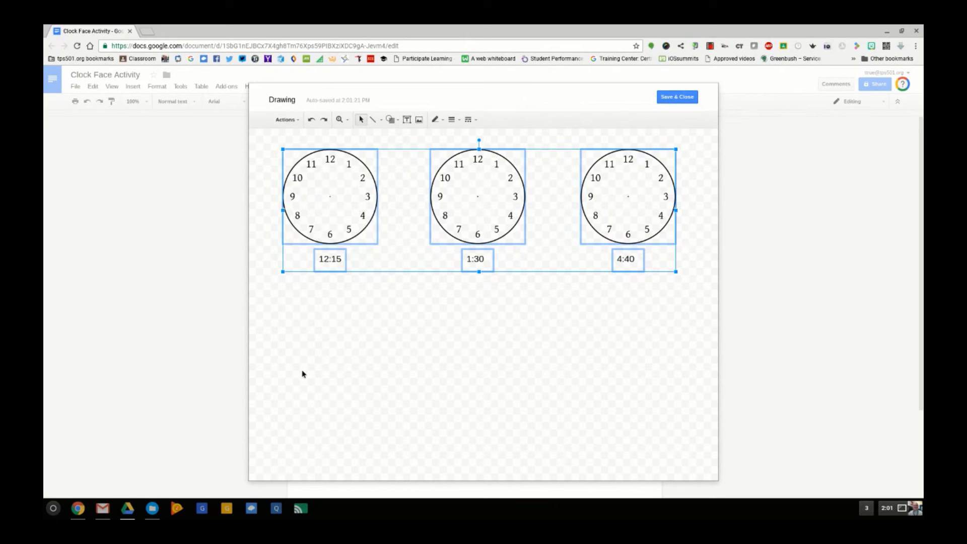
left_click(302, 374)
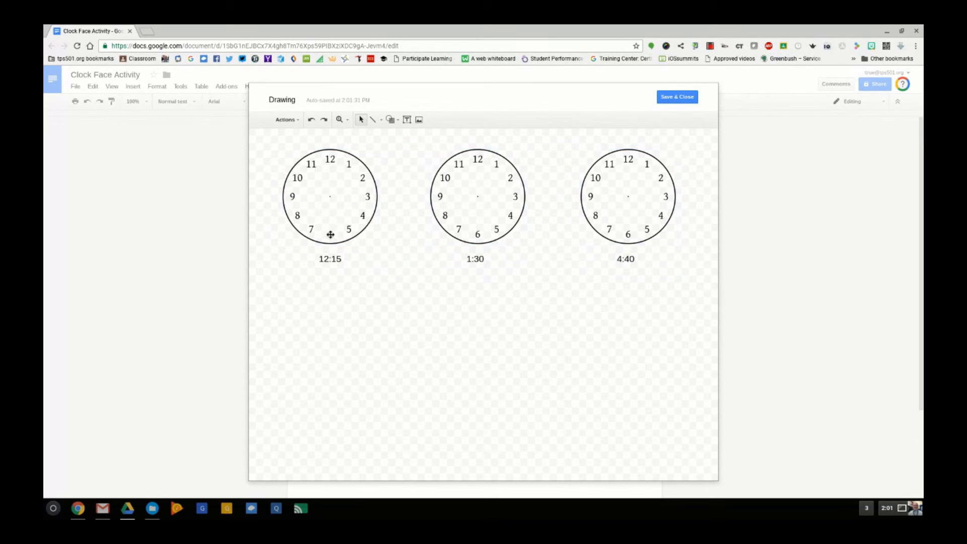
left_click_drag(326, 236, 330, 235)
left_click(372, 313)
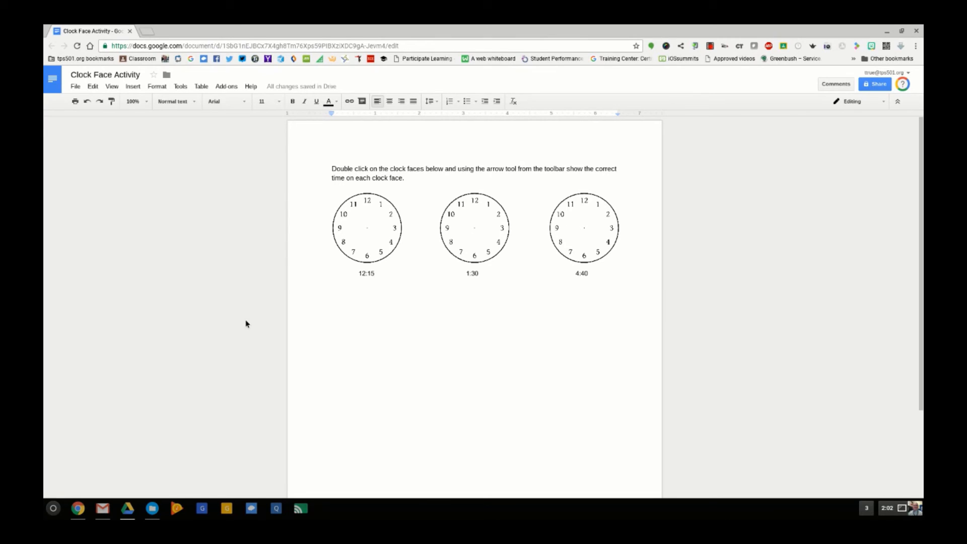
Step: Reopen the clock drawing for editing and draw arrow hands showing 12:15 on the first clock face
double_click(360, 240)
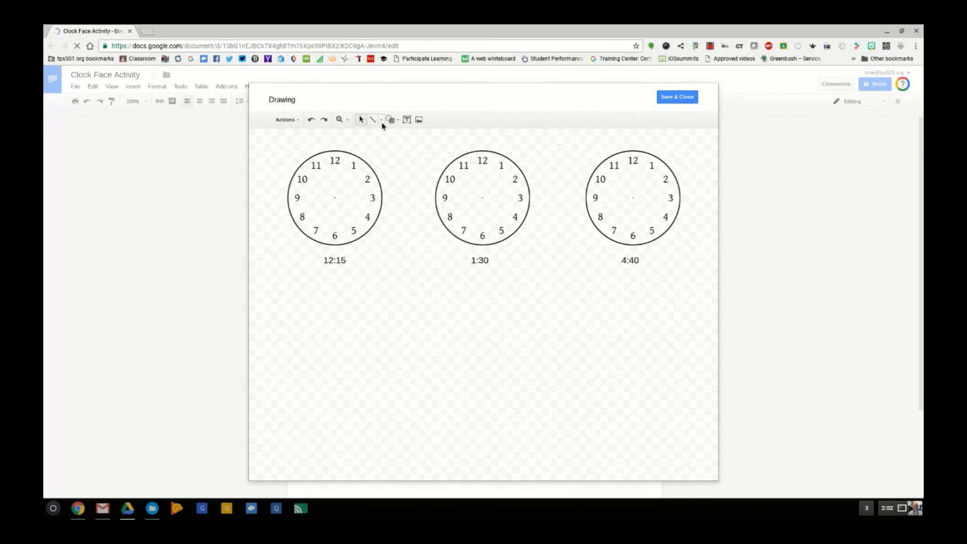
left_click(382, 120)
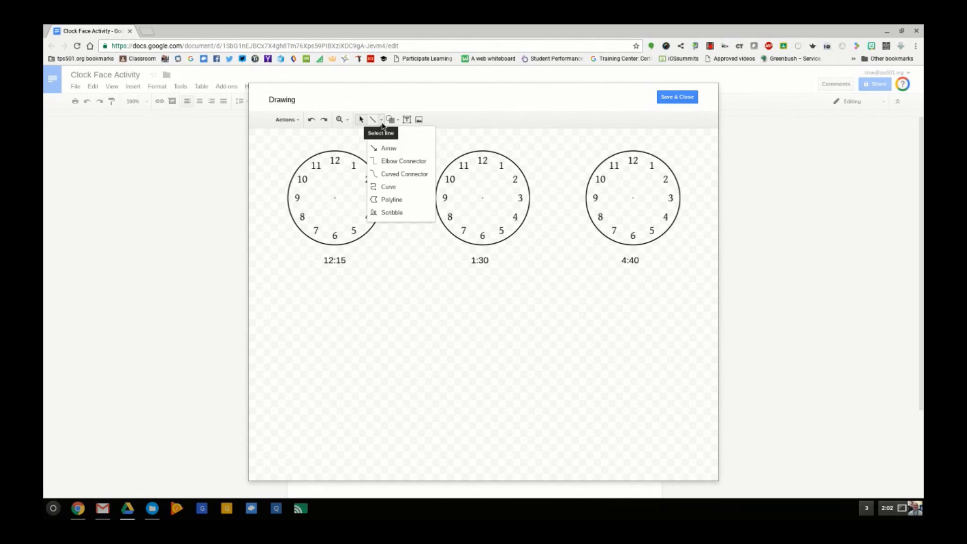
left_click(391, 151)
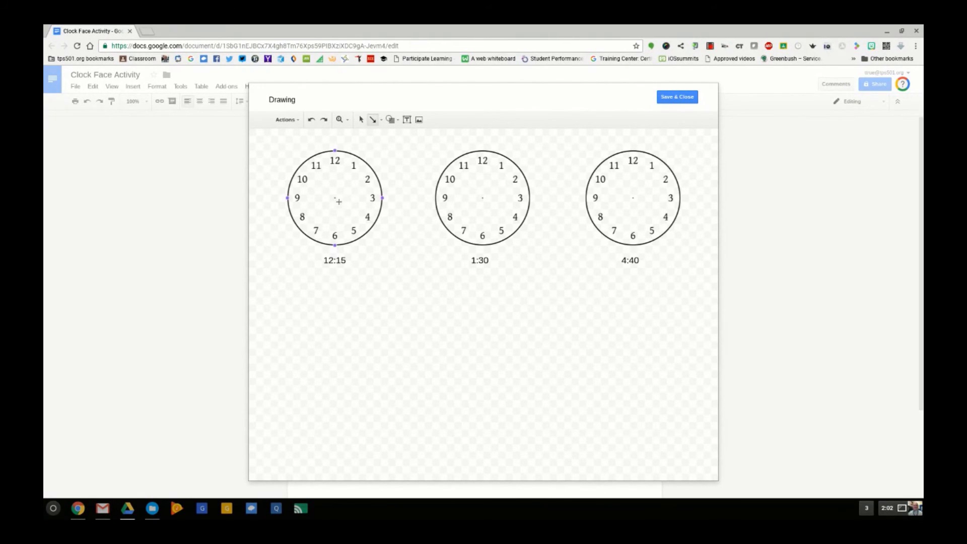
left_click_drag(339, 201, 364, 197)
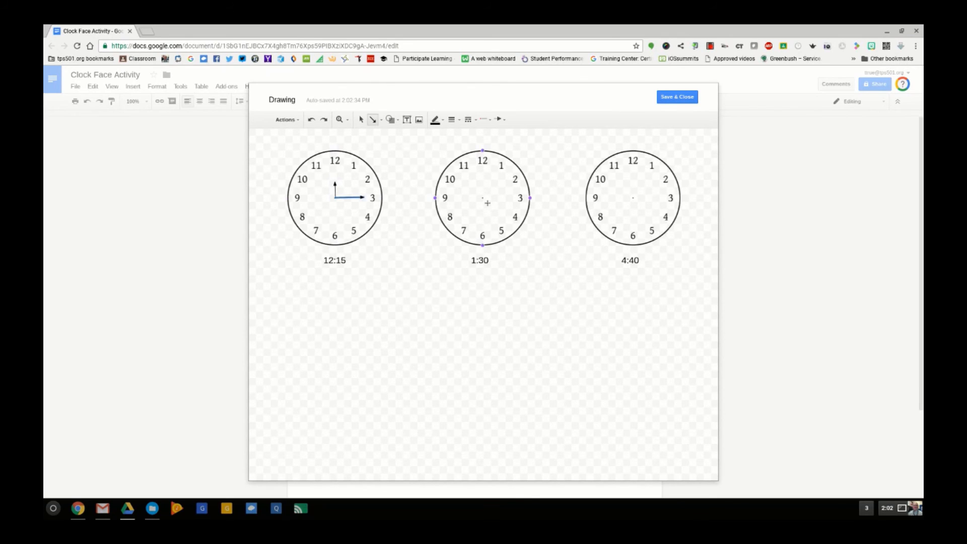
Step: Draw arrow hands showing 1:30 on the second clock and 4:40 on the third, and save and close the drawing
left_click_drag(487, 202, 486, 237)
mouse_move(633, 198)
left_mouse_down()
mouse_move(658, 214)
mouse_move(609, 213)
left_mouse_up()
left_click(670, 101)
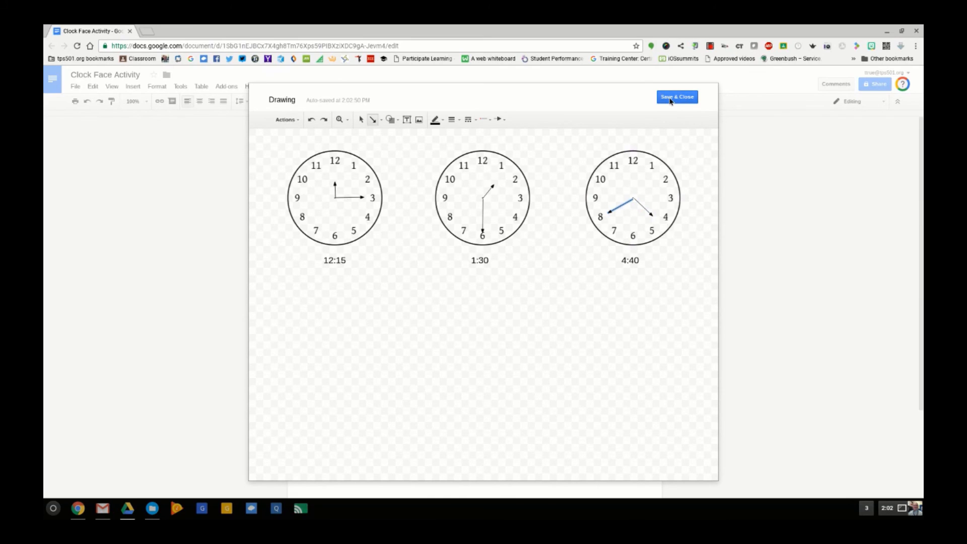